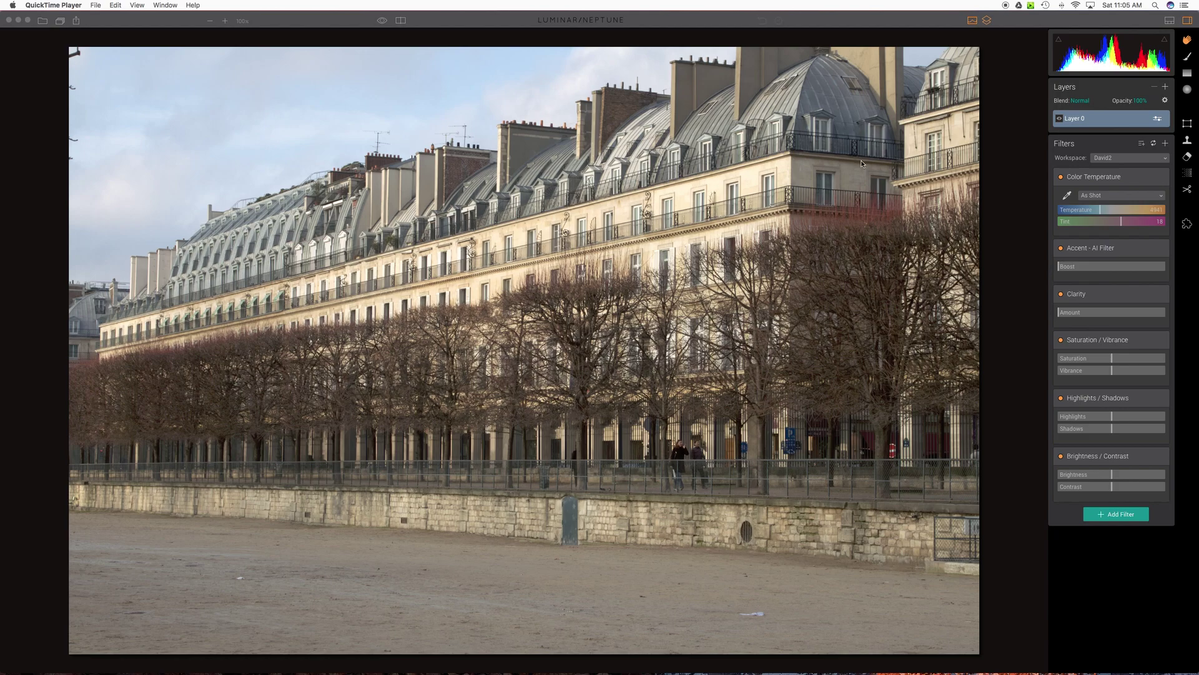
White-balance on a neutral building spot (Temperature 4719, Tint 14) and raise Accent - AI Boost to 22.
click(1068, 198)
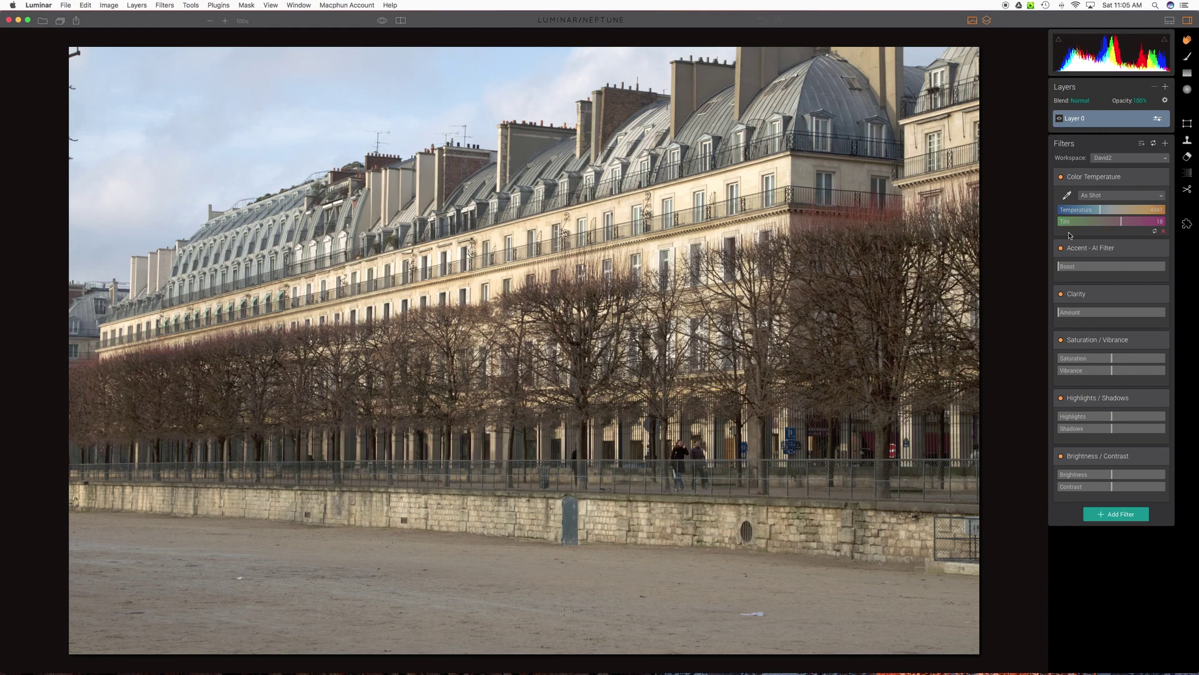
click(1067, 196)
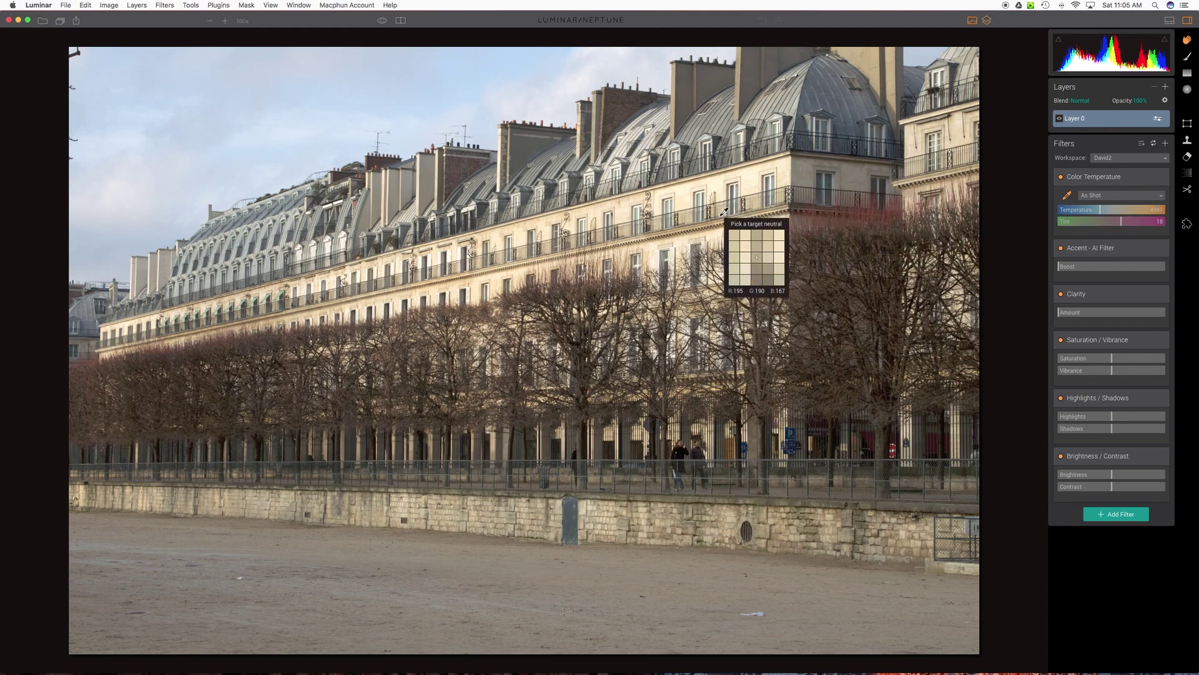
click(521, 146)
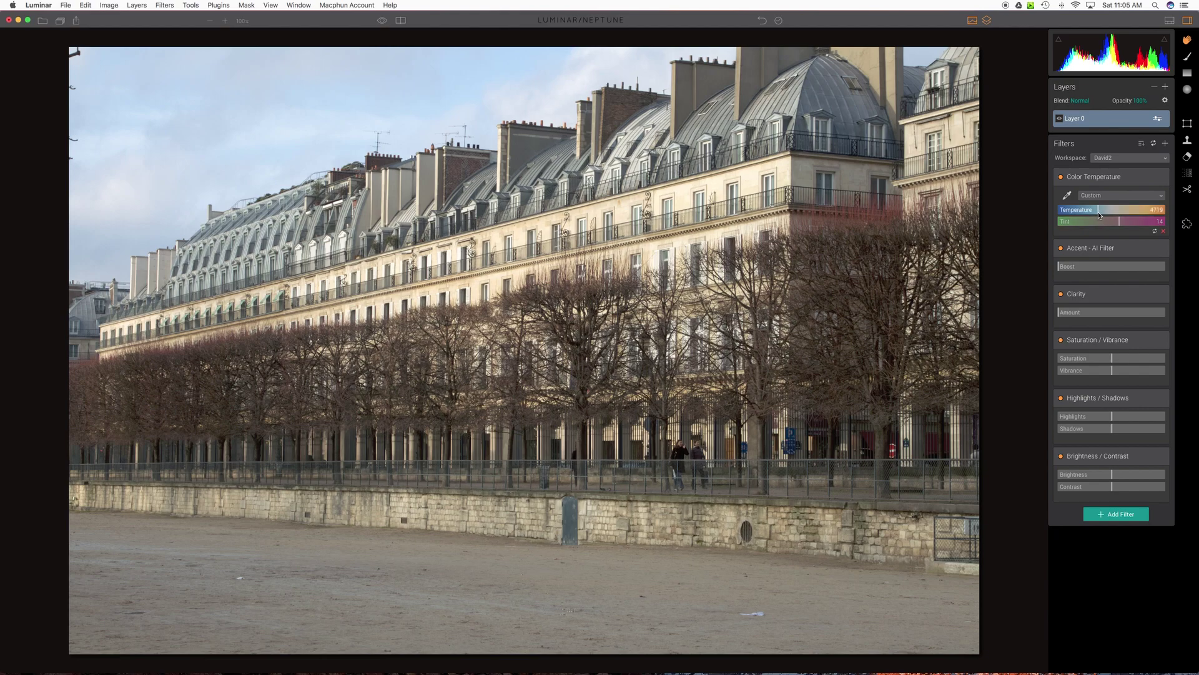
drag(1062, 268, 1083, 268)
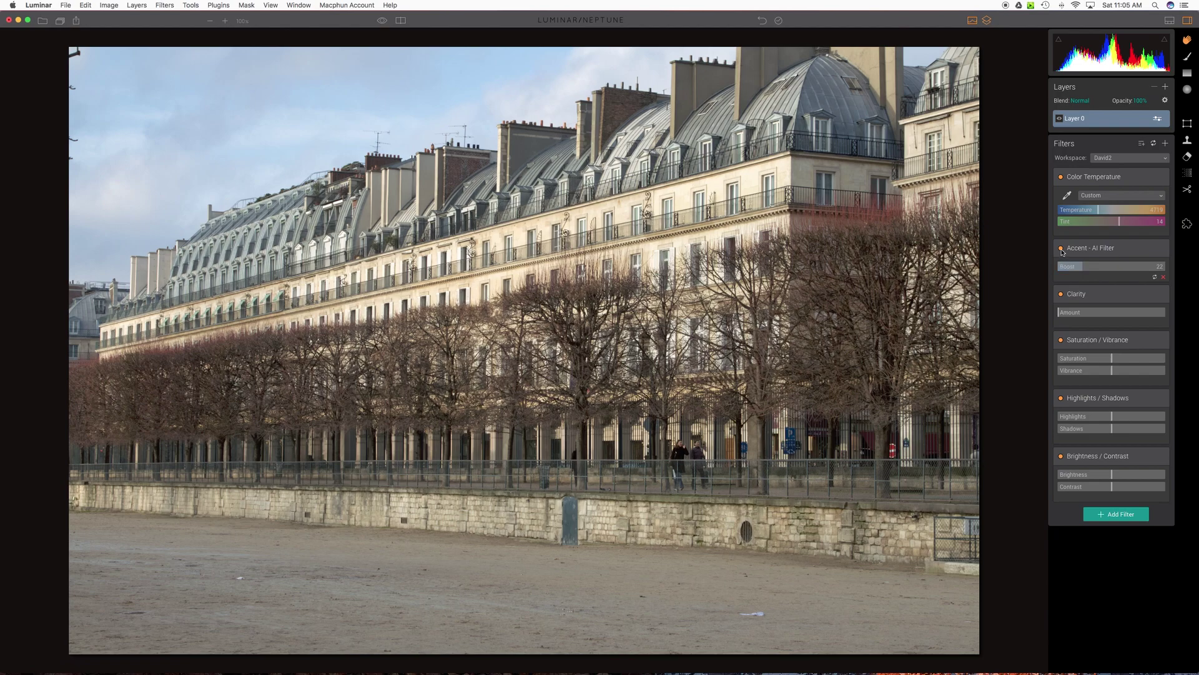
Compare the Accent - AI Filter on and off, leave it on, and set Clarity Amount to 8.
click(1061, 249)
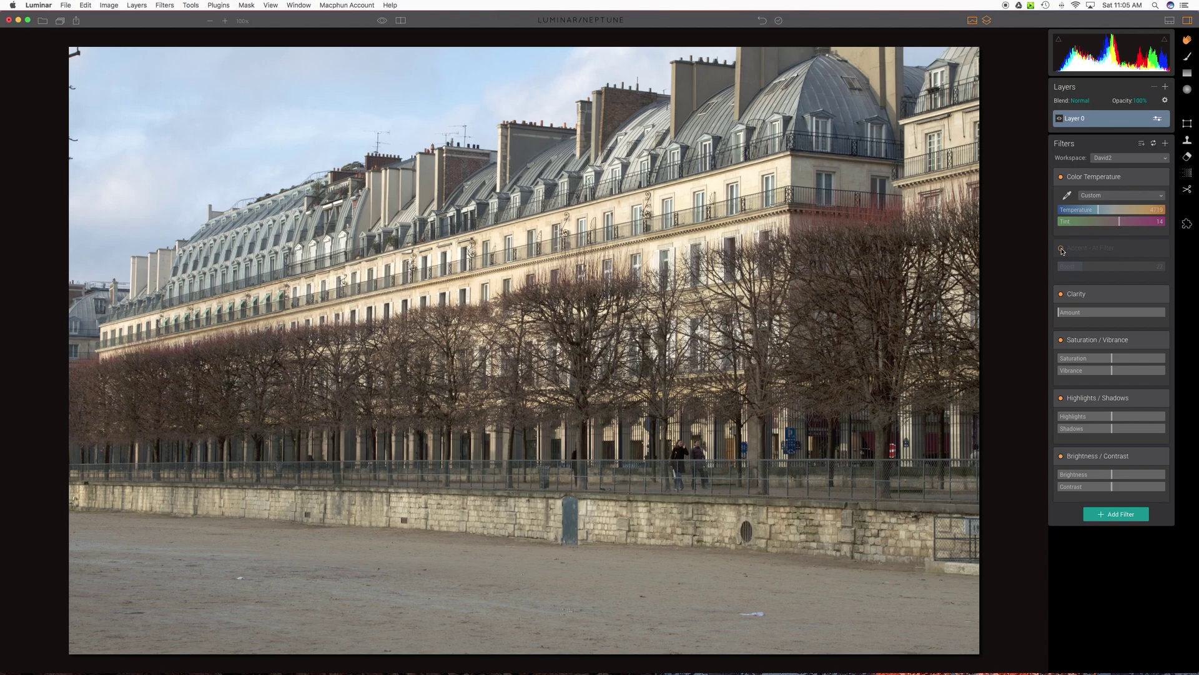
click(1060, 248)
click(1061, 248)
click(1061, 249)
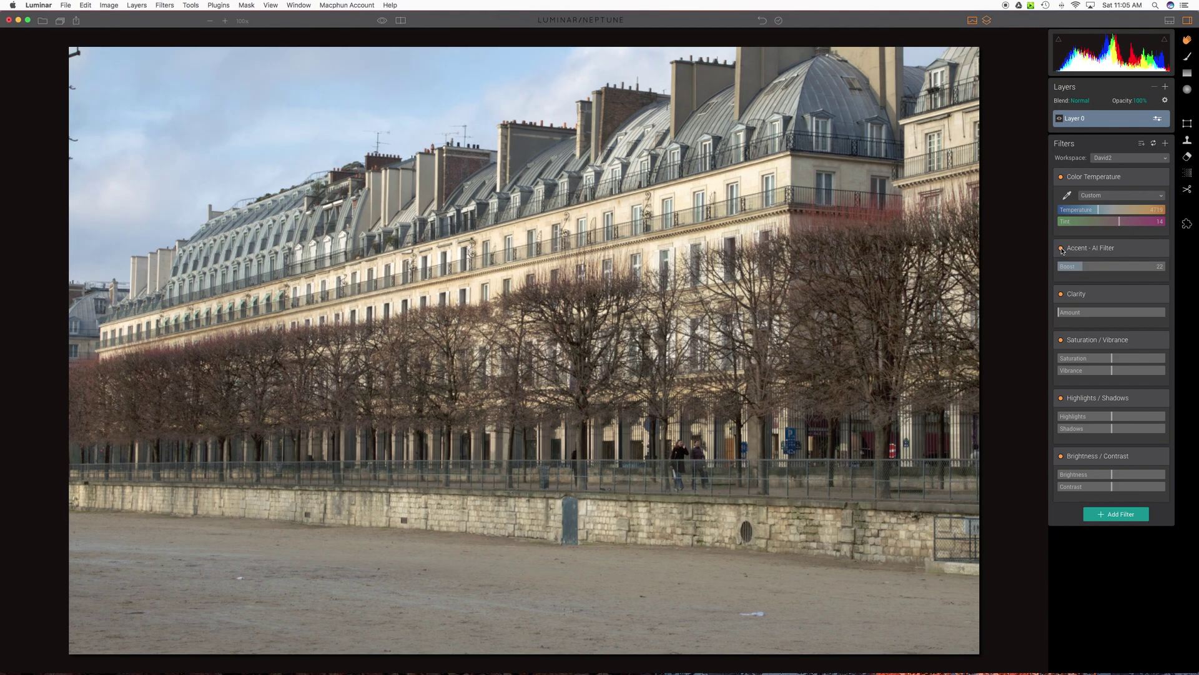
click(1060, 249)
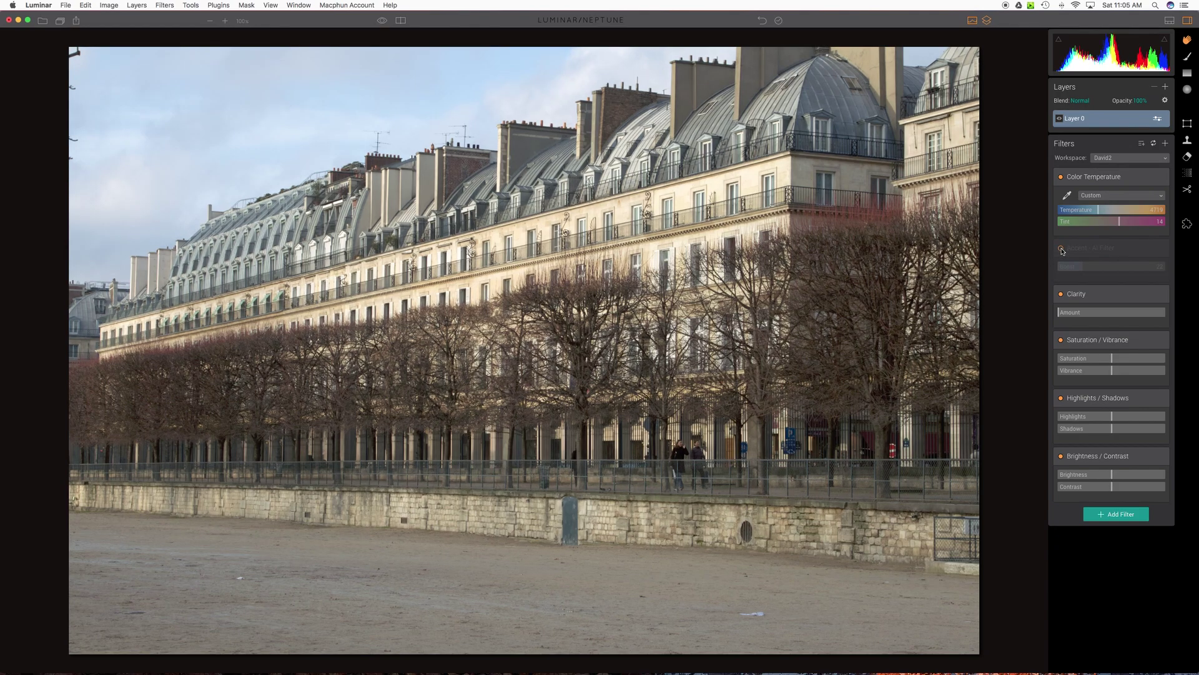
click(1061, 249)
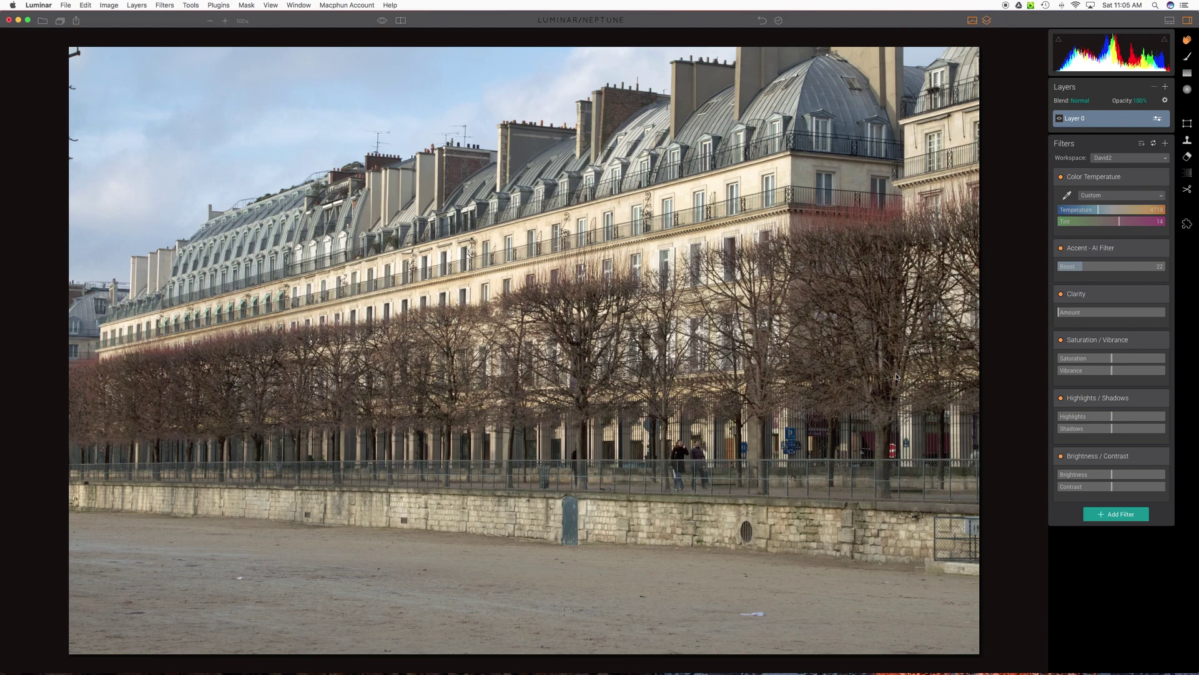
click(1072, 314)
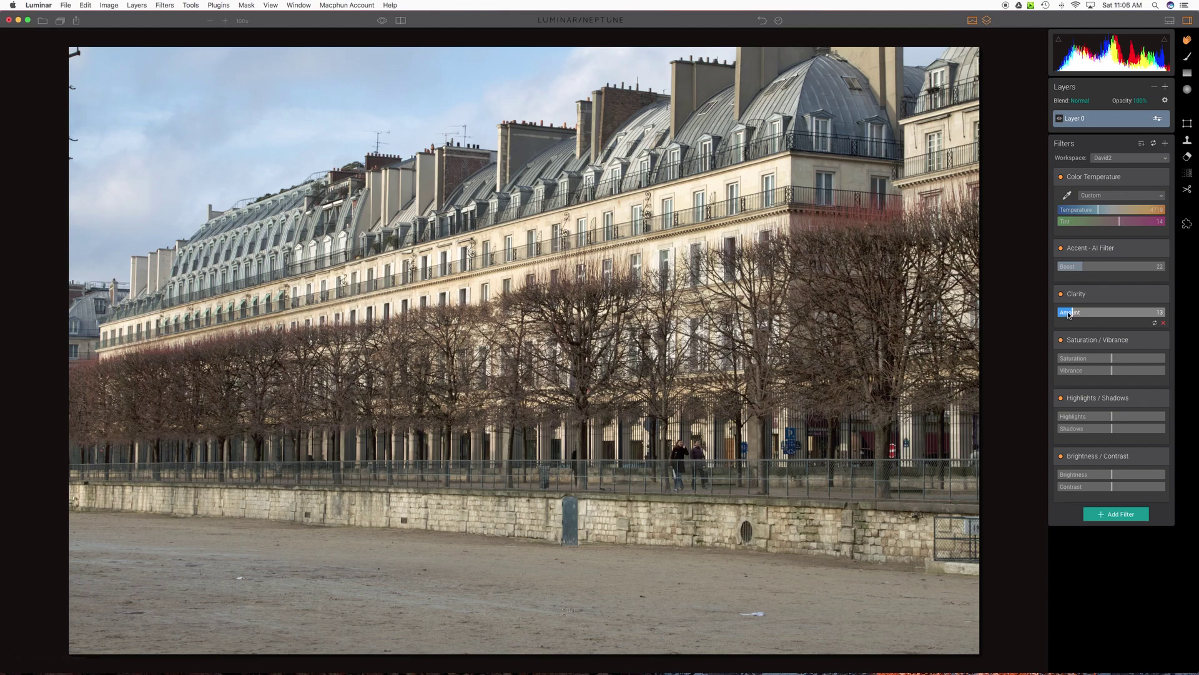
click(1068, 314)
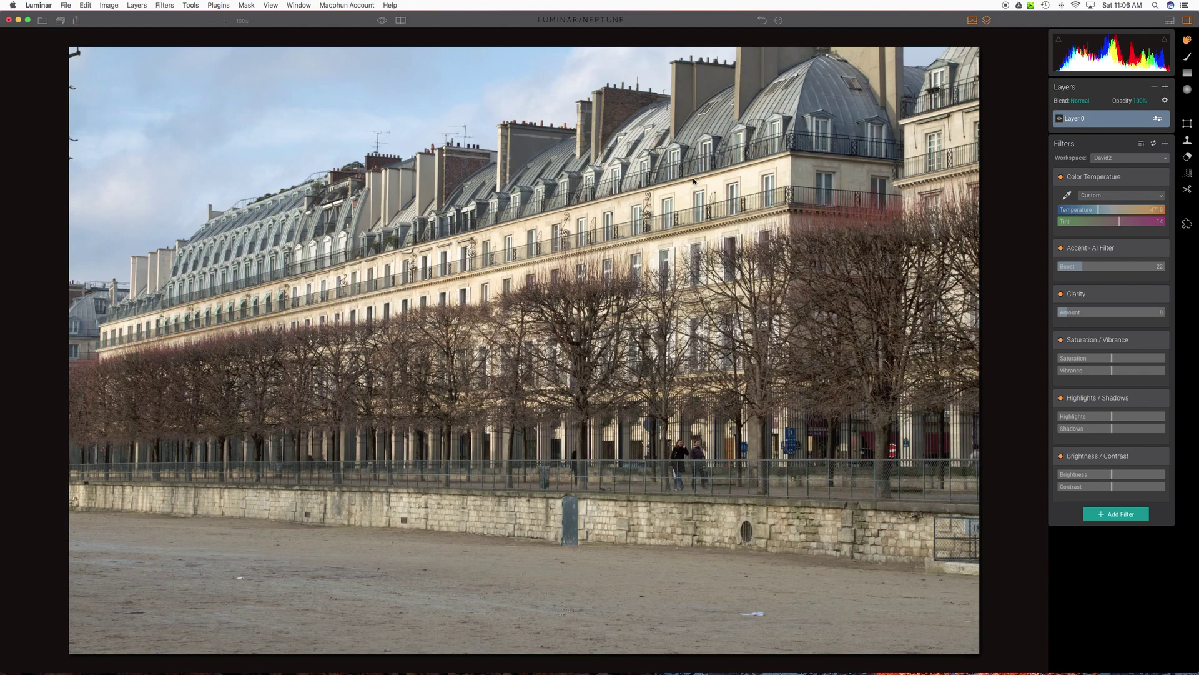
Paint over the litter on the ground at lower right with the Eraser and erase it.
click(1187, 157)
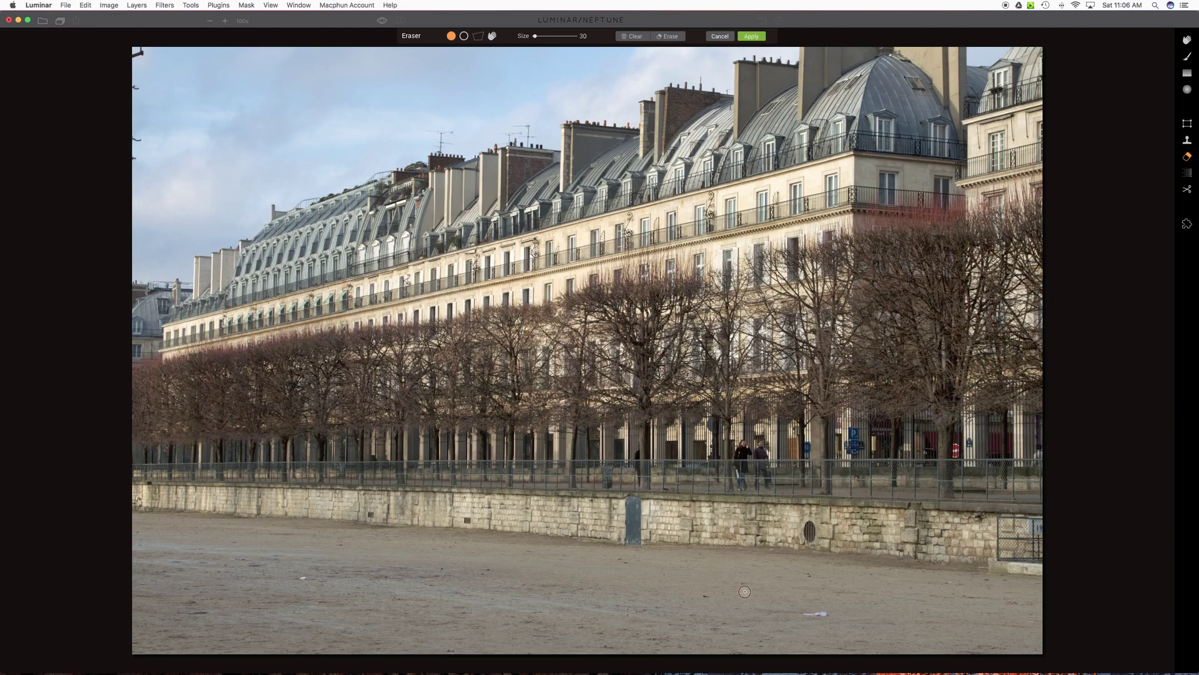
drag(796, 614, 826, 615)
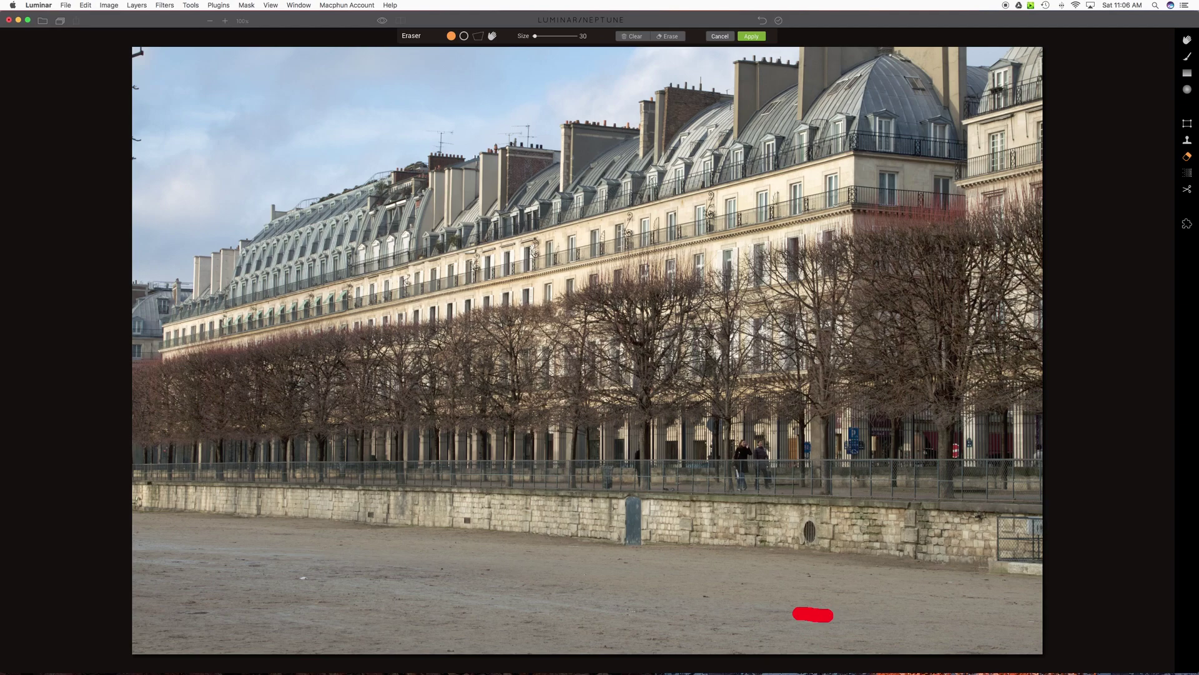
click(667, 37)
Erase two more pieces of litter on the ground, including one at the left.
click(705, 595)
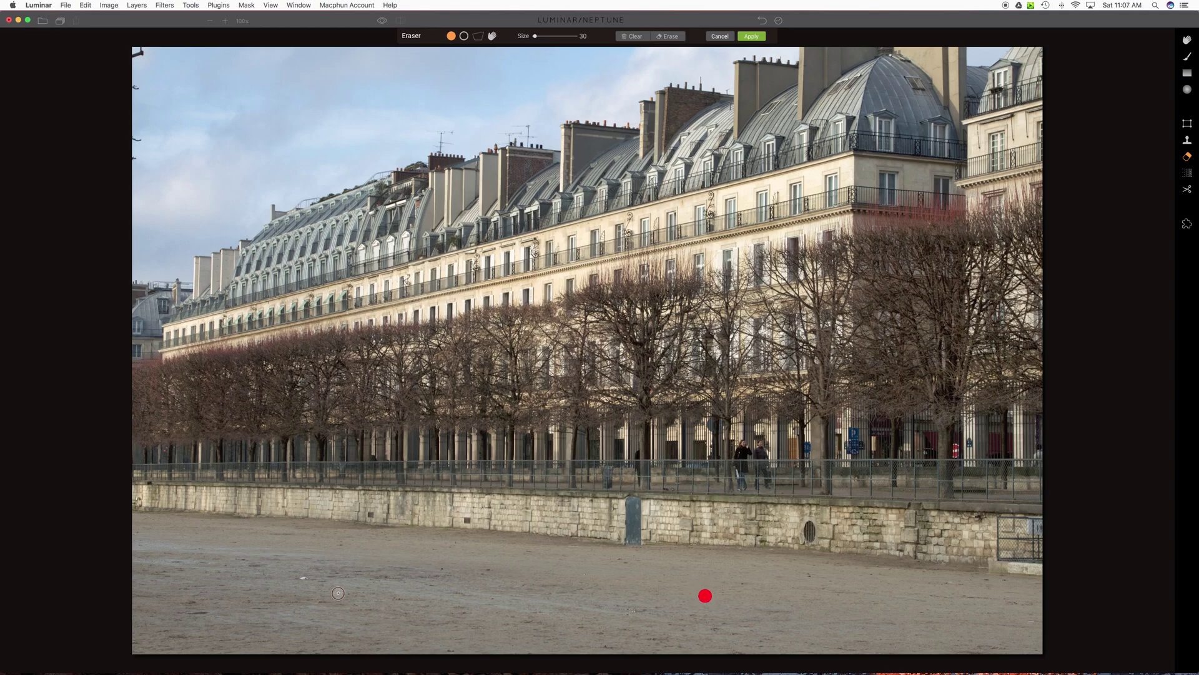
drag(301, 579, 305, 579)
click(666, 38)
Erase the dark marks along the photo's left edge up to the top-left corner.
click(138, 158)
click(133, 139)
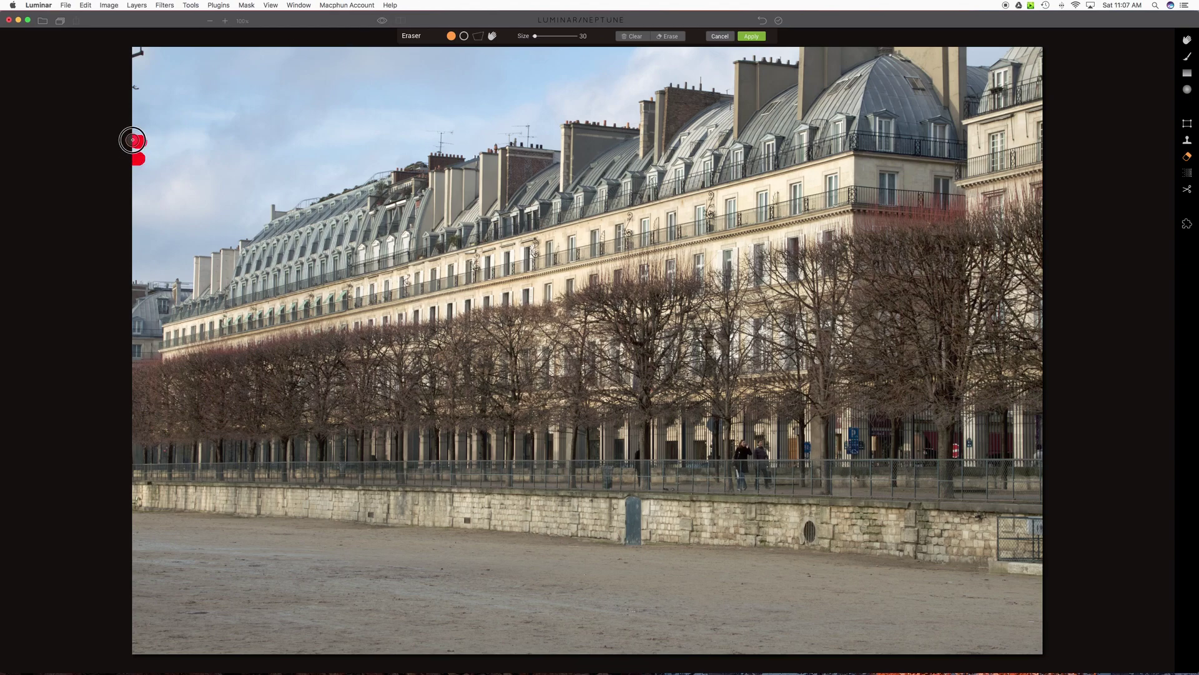
click(134, 91)
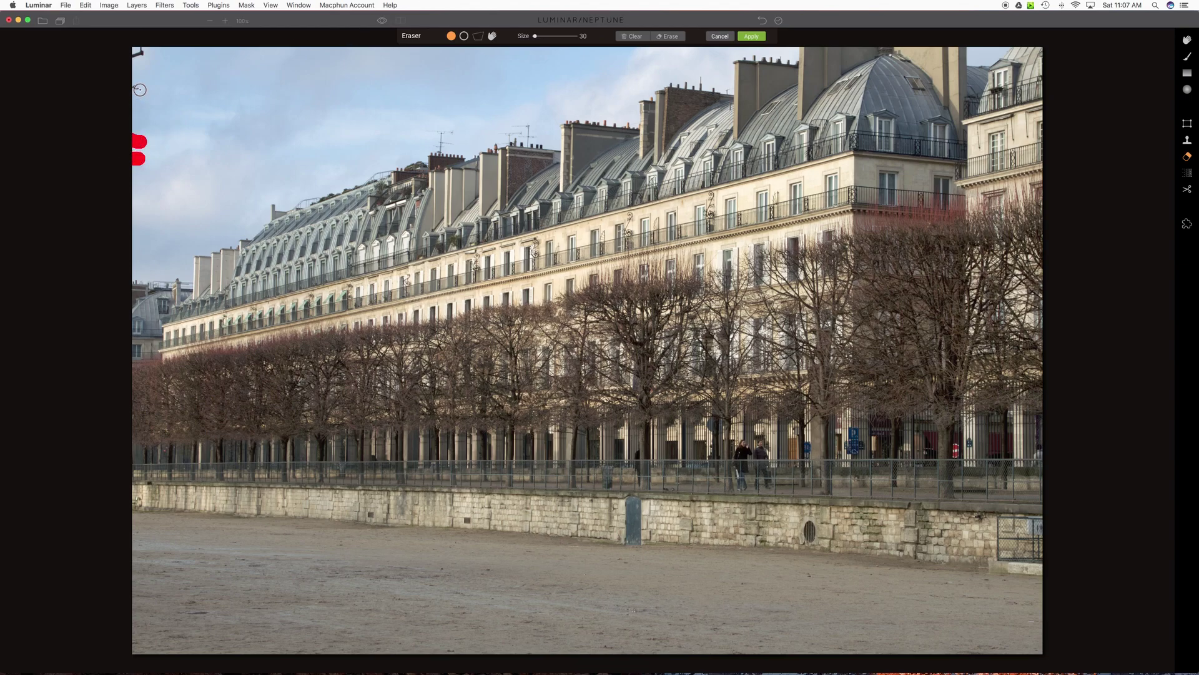
click(143, 53)
click(141, 51)
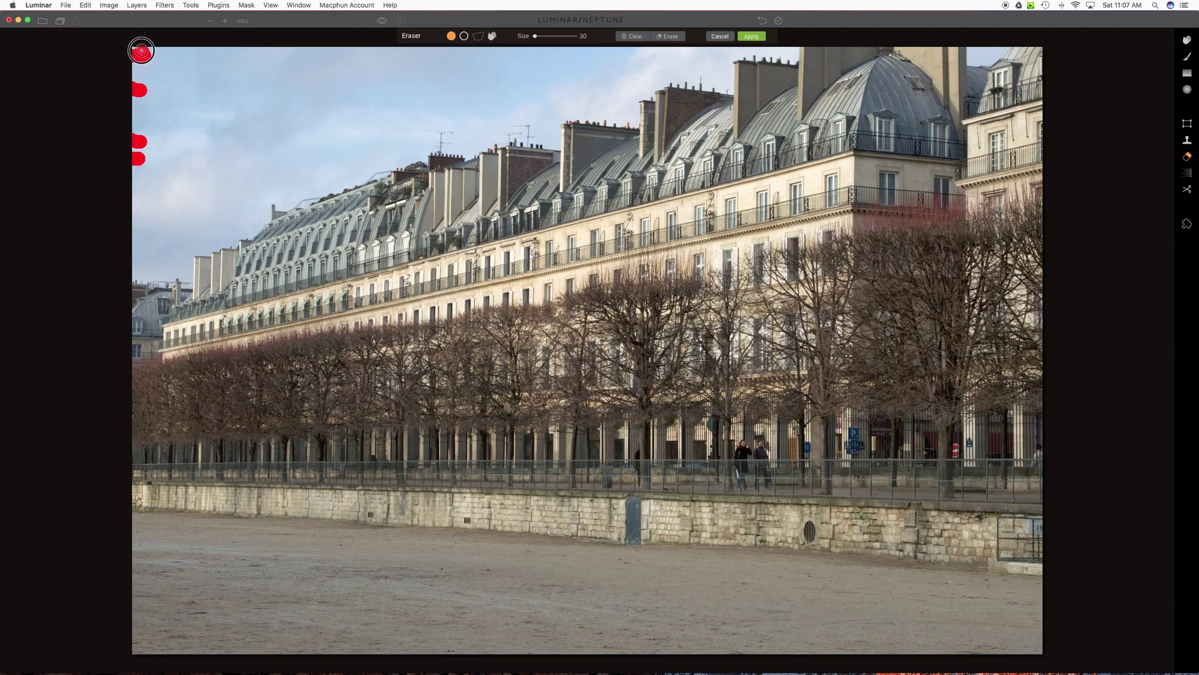
click(666, 37)
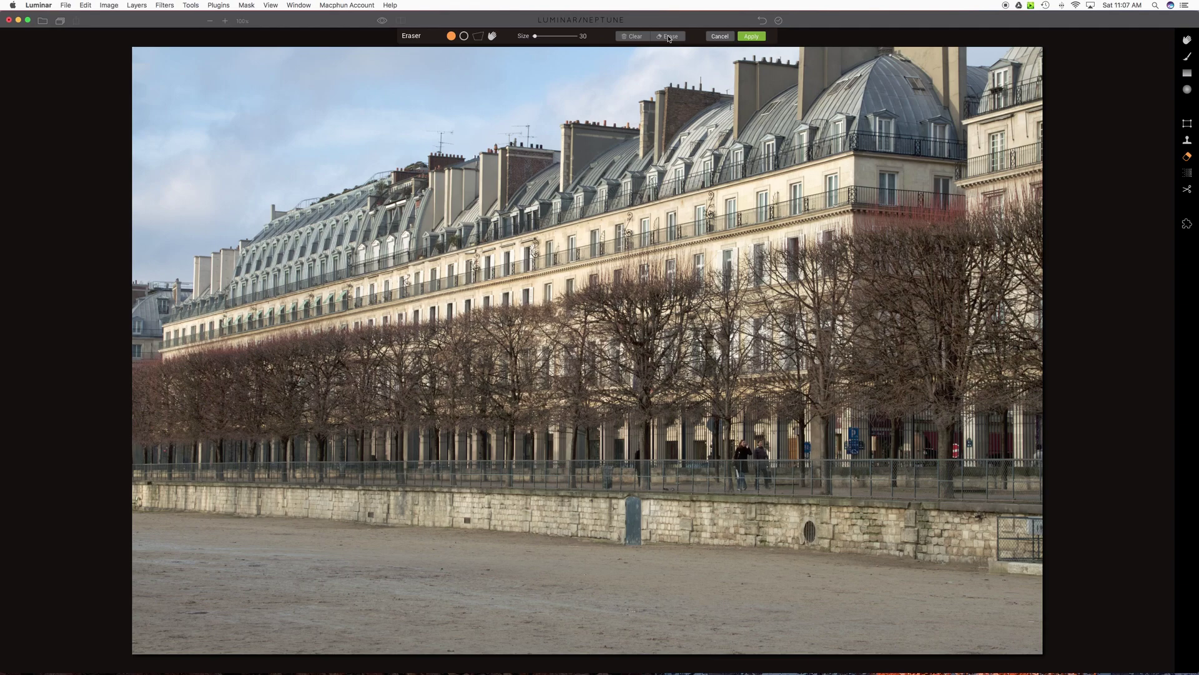
Apply the erasures as an Erased image layer, then raise Layer 0's Vibrance to 13.
click(748, 37)
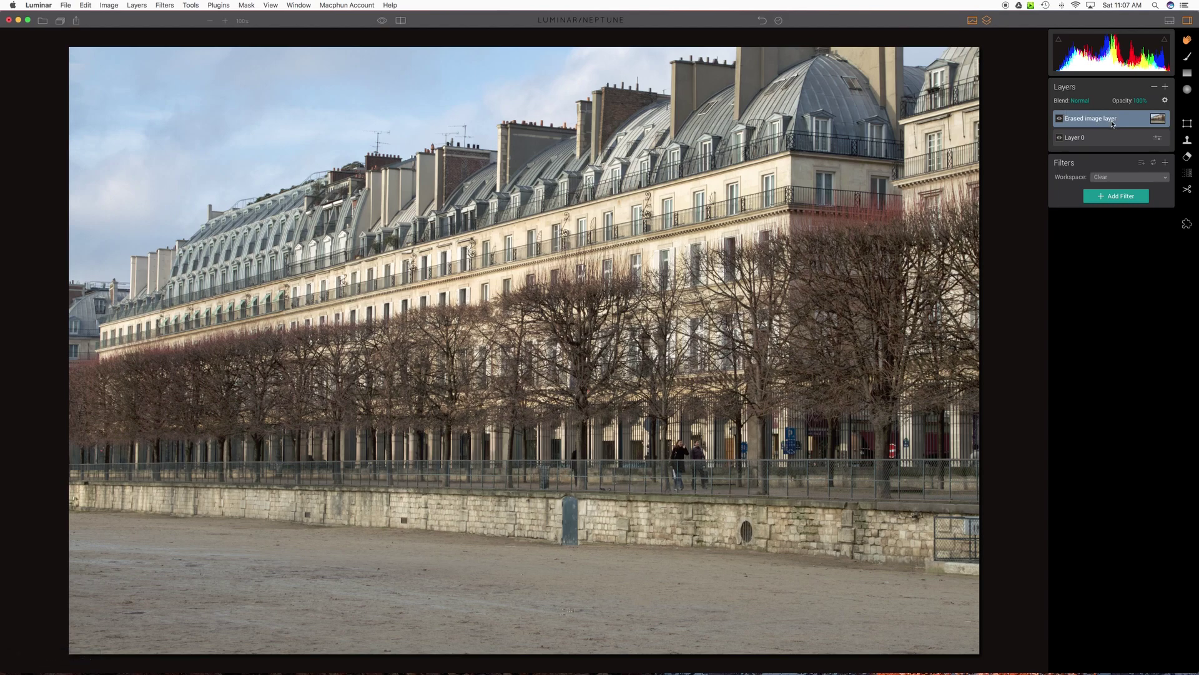
click(1098, 139)
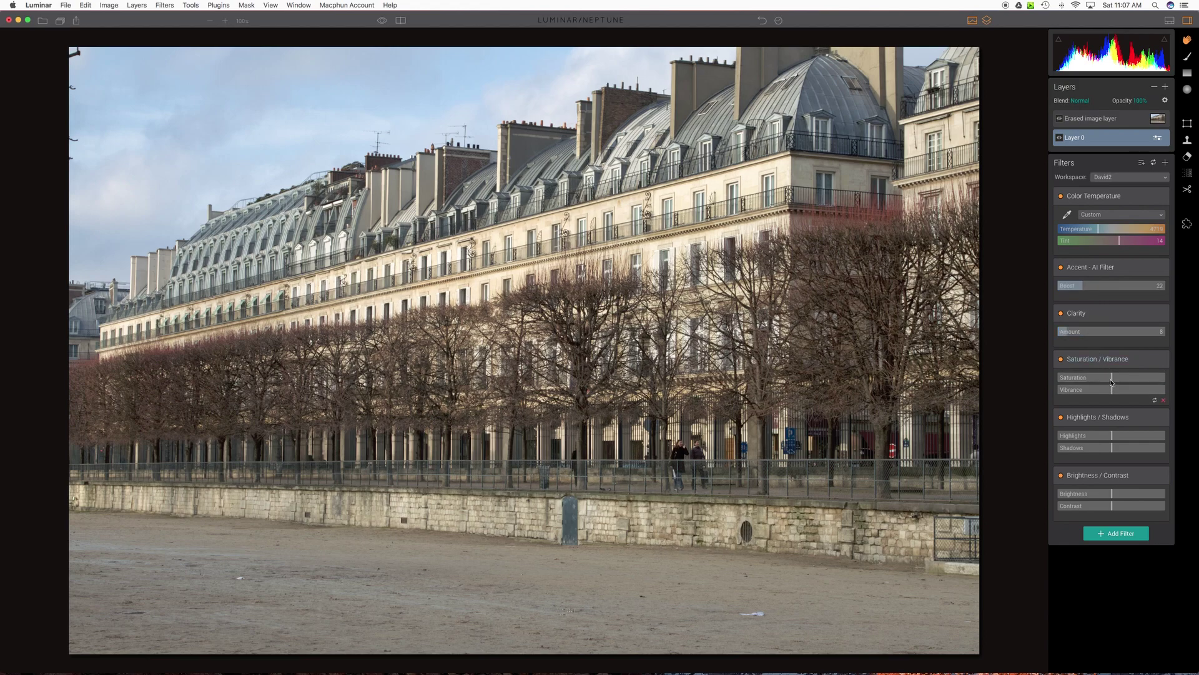
drag(1113, 391, 1120, 391)
On Layer 0, lower Highlights to -30, compare the filter on and off, then select the Erased image layer.
click(1096, 120)
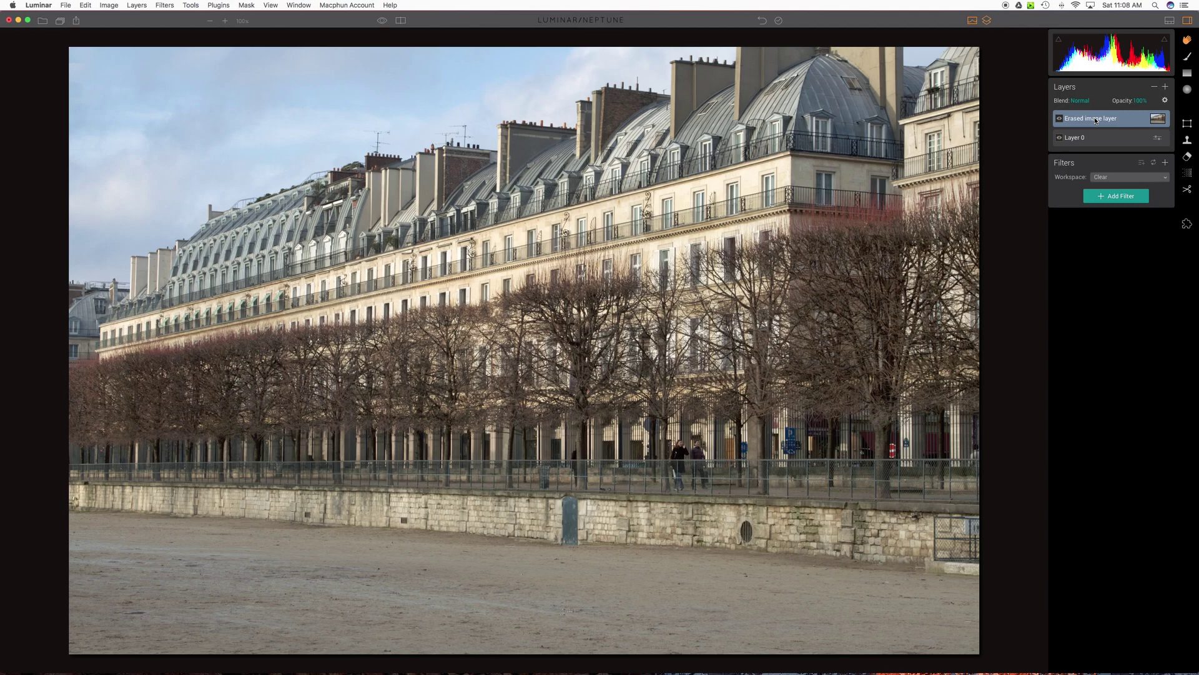
click(1102, 141)
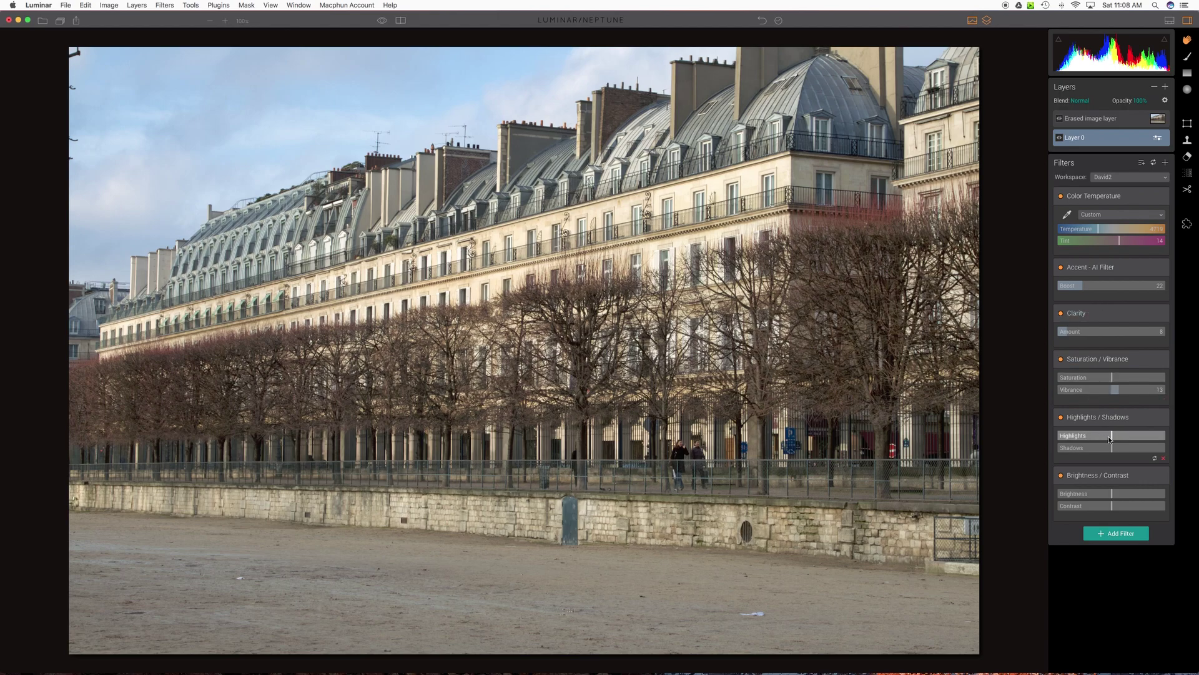
mouse_move(1111, 436)
mouse_down()
mouse_move(1090, 436)
mouse_move(1101, 436)
mouse_up()
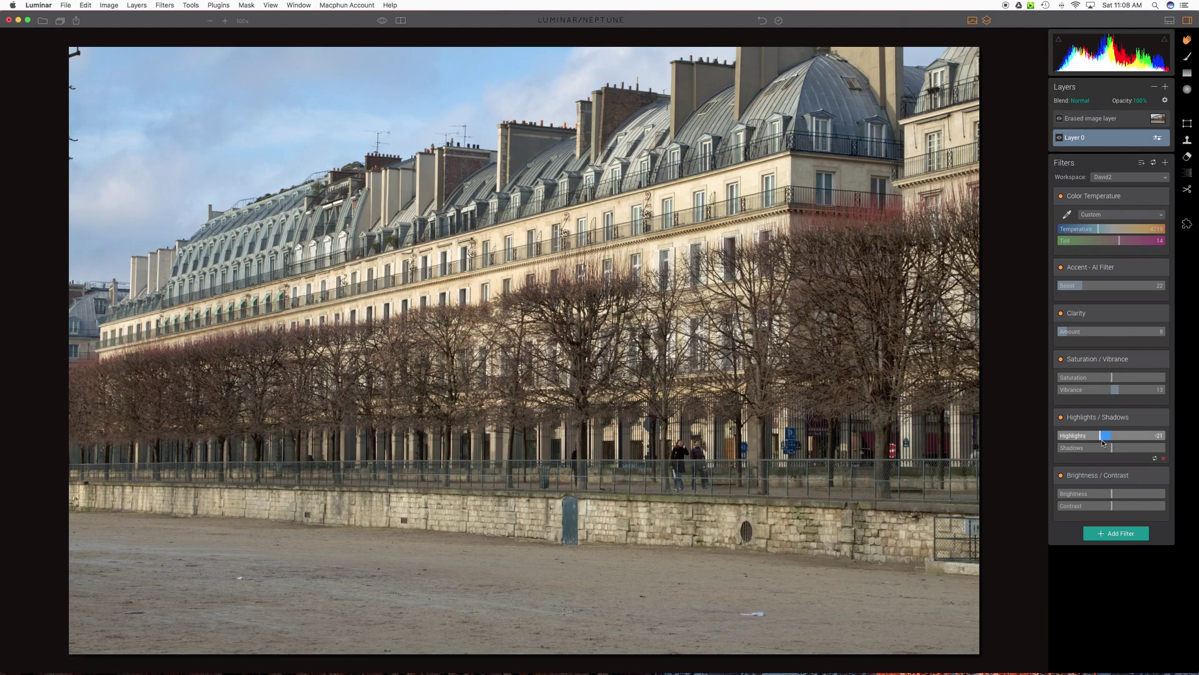
drag(1103, 436, 1097, 438)
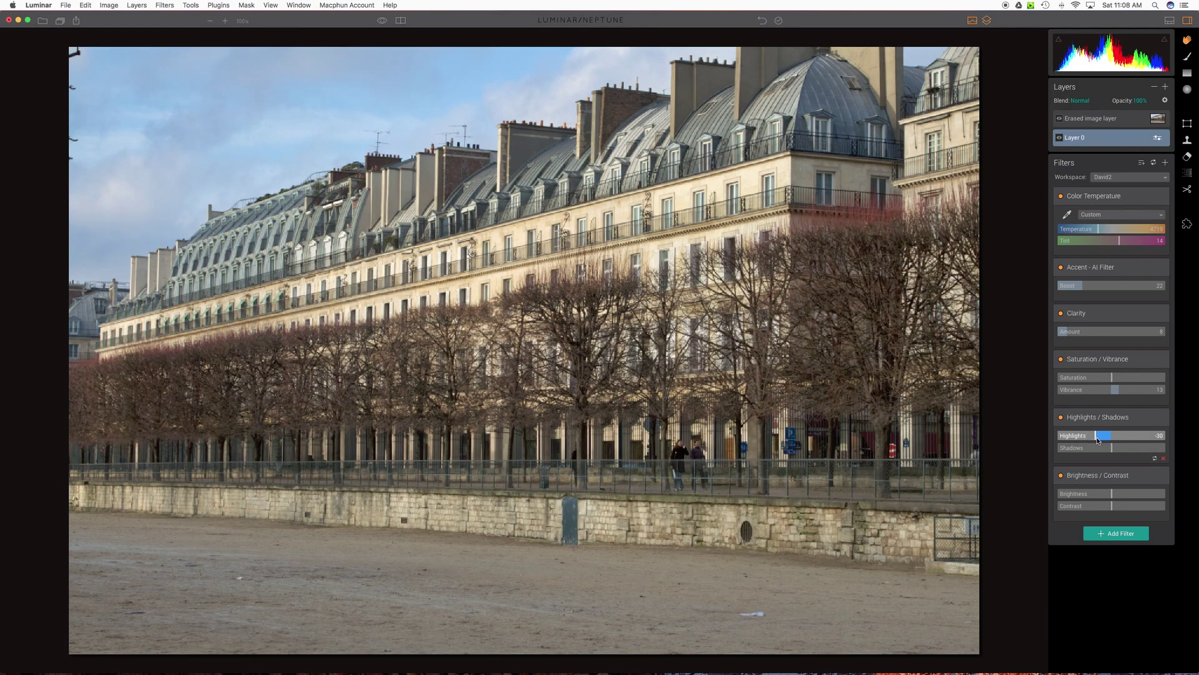
click(1062, 419)
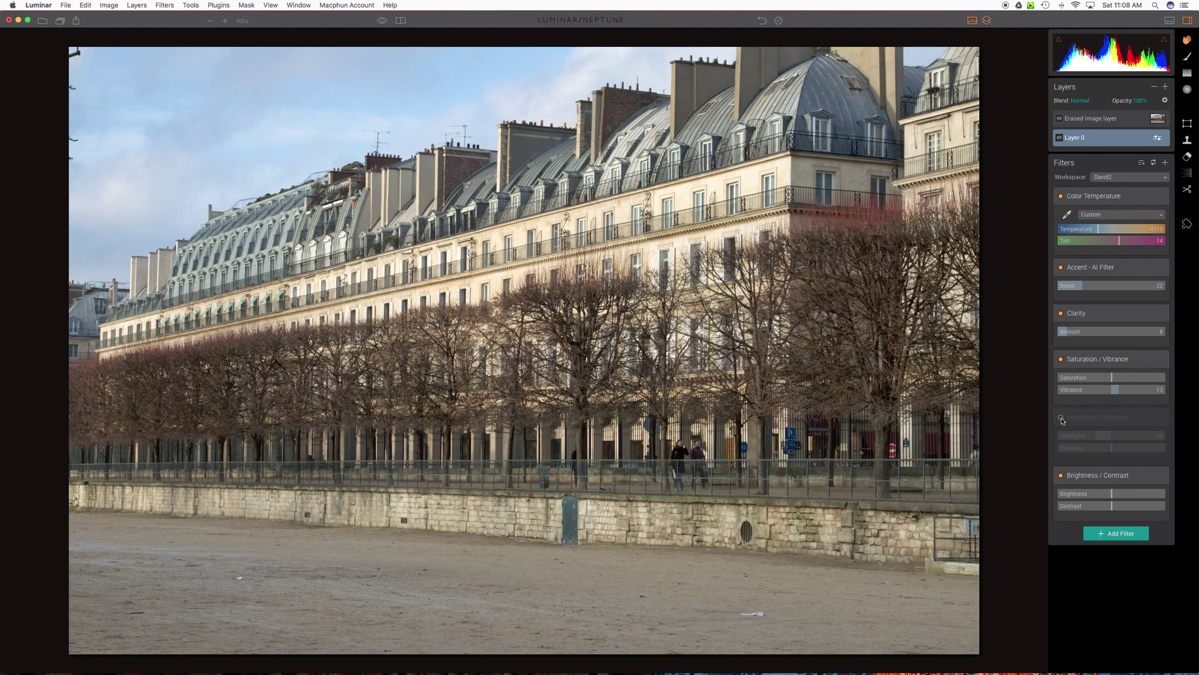
click(1061, 419)
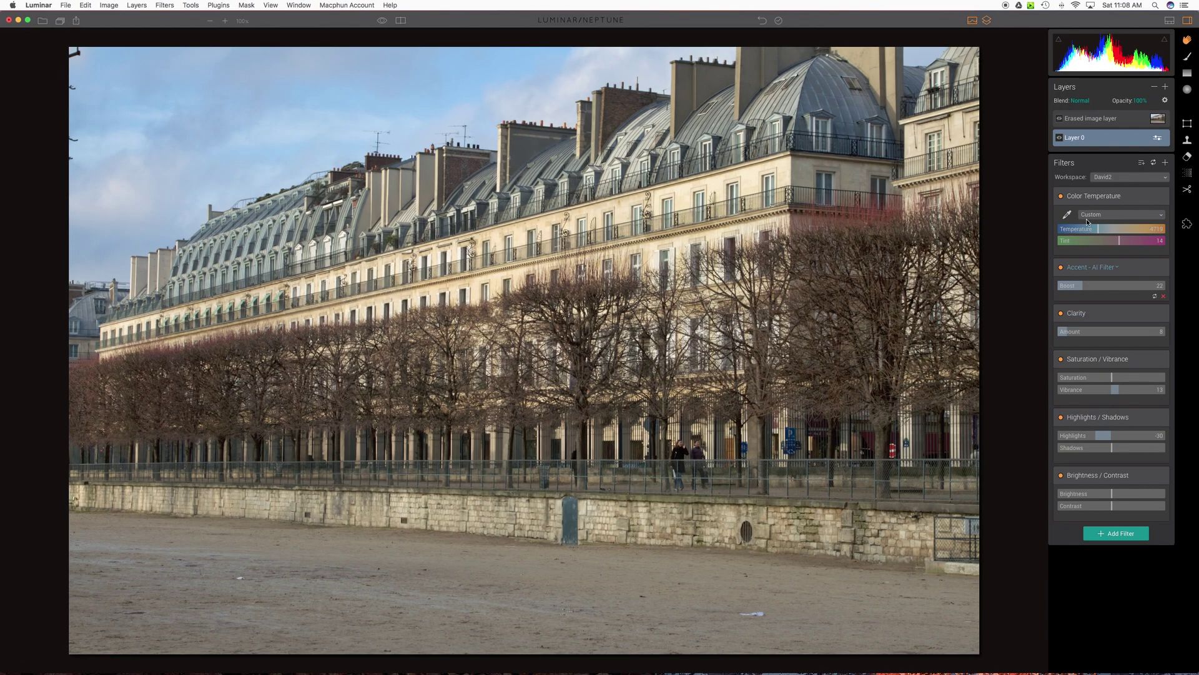
click(1118, 119)
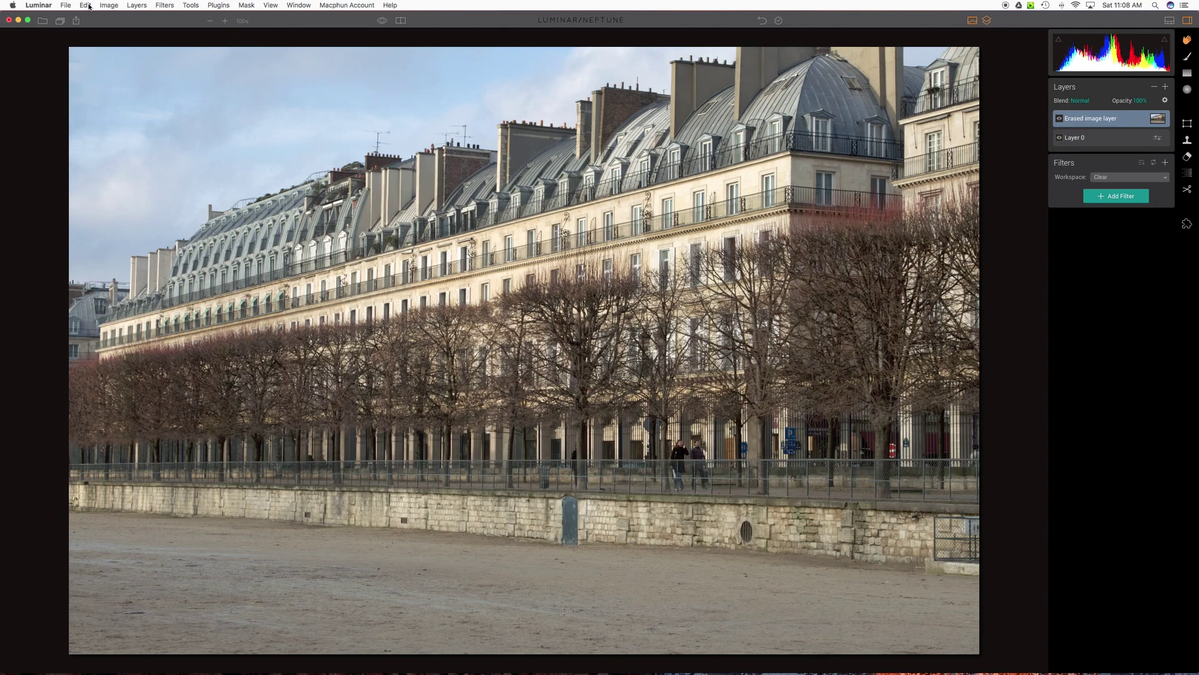
Save the photo as Luminar document IMG_4377 in the Luminar folder inside Paris 1, with history.
click(66, 5)
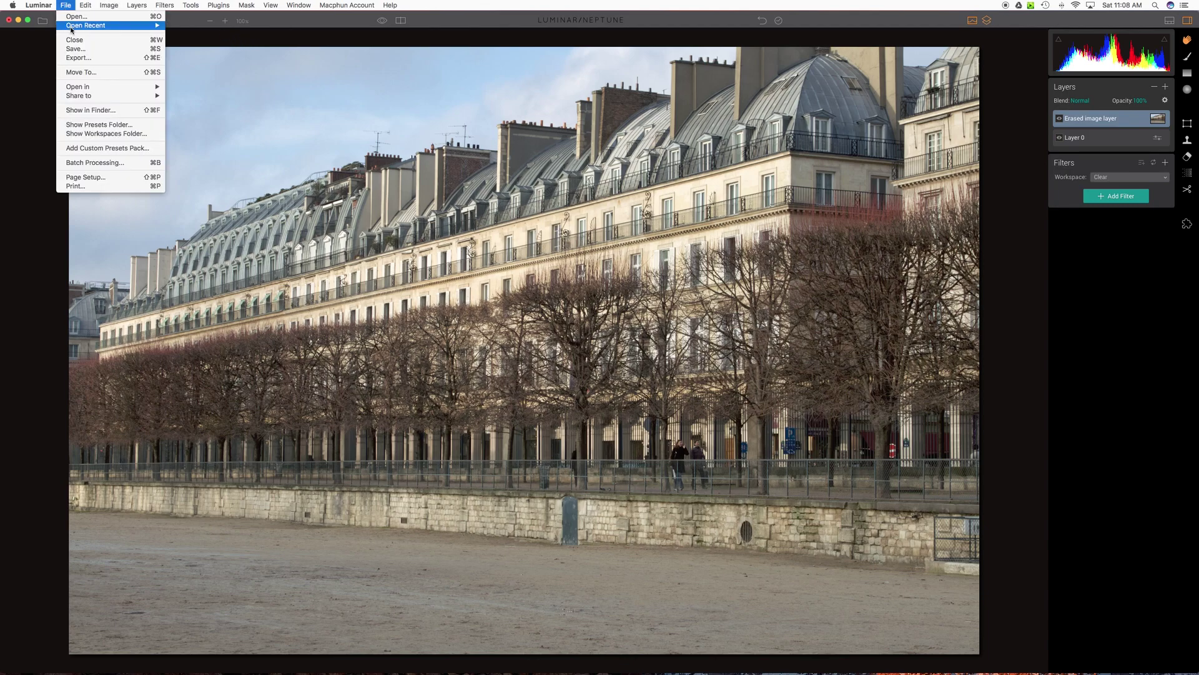
click(80, 50)
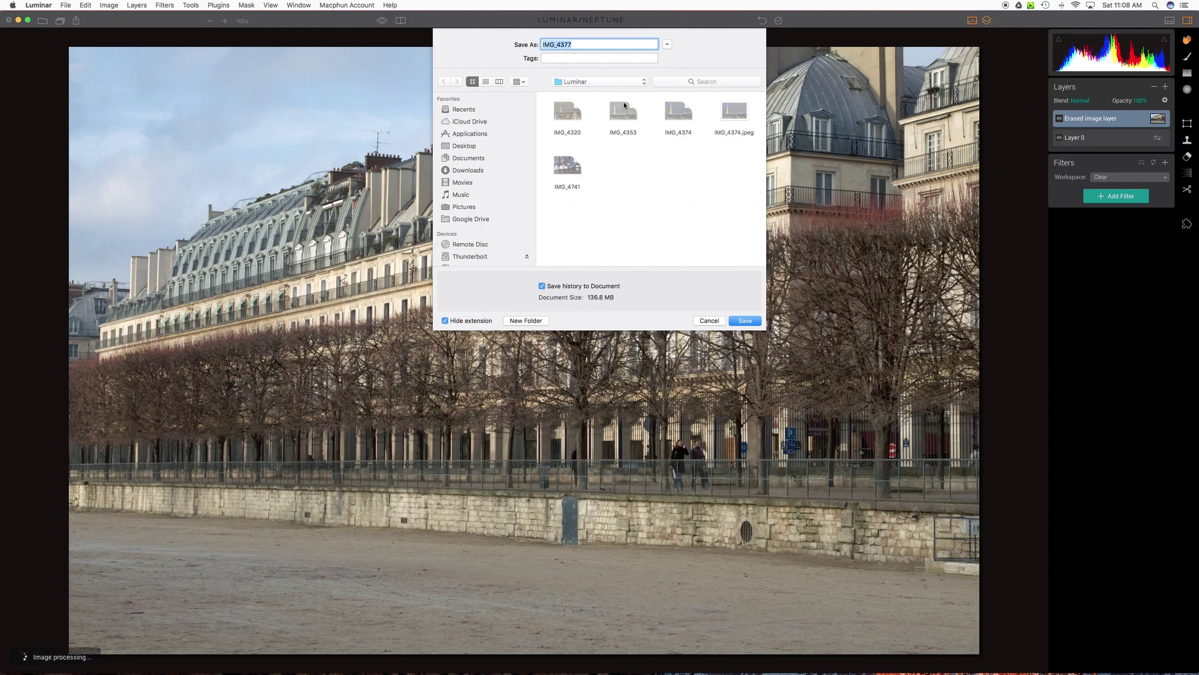
click(641, 81)
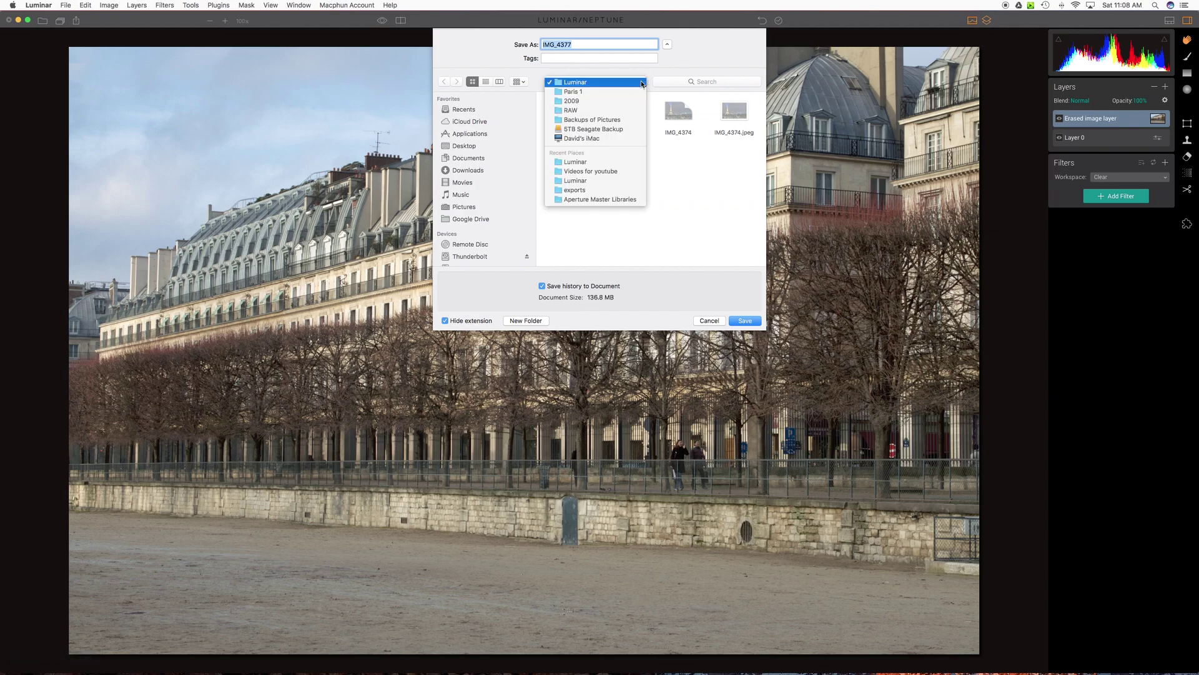
click(630, 89)
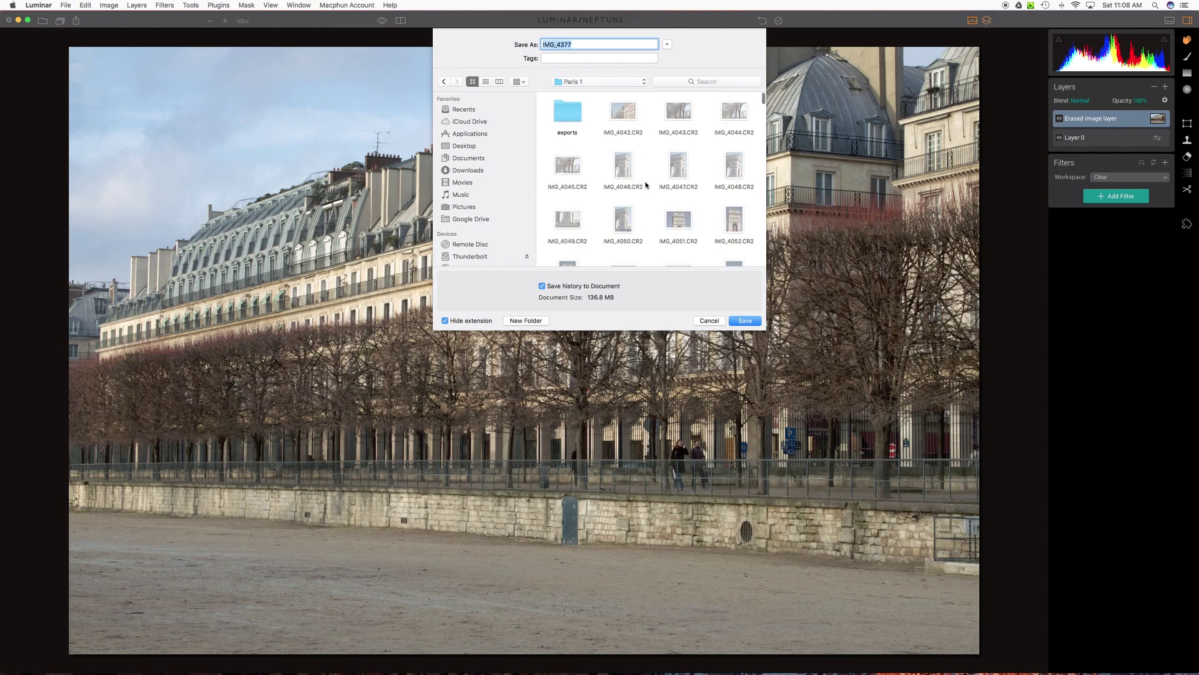
scroll(645, 185, down, 20)
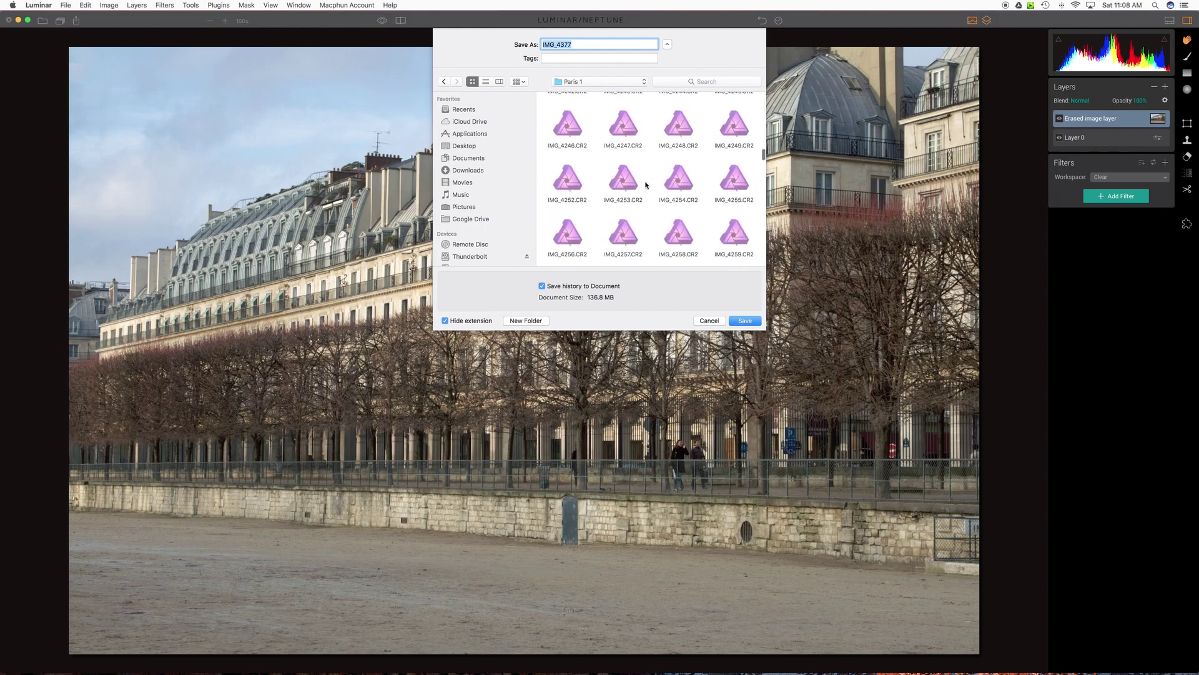
scroll(646, 185, down, 20)
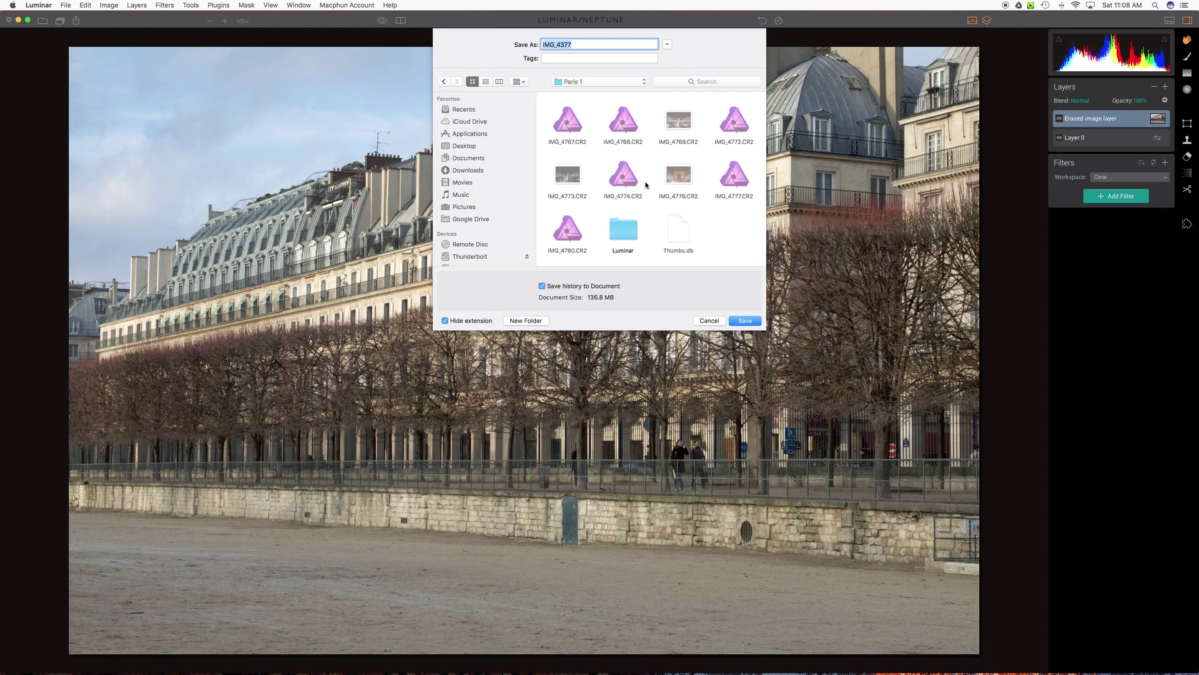
double_click(628, 237)
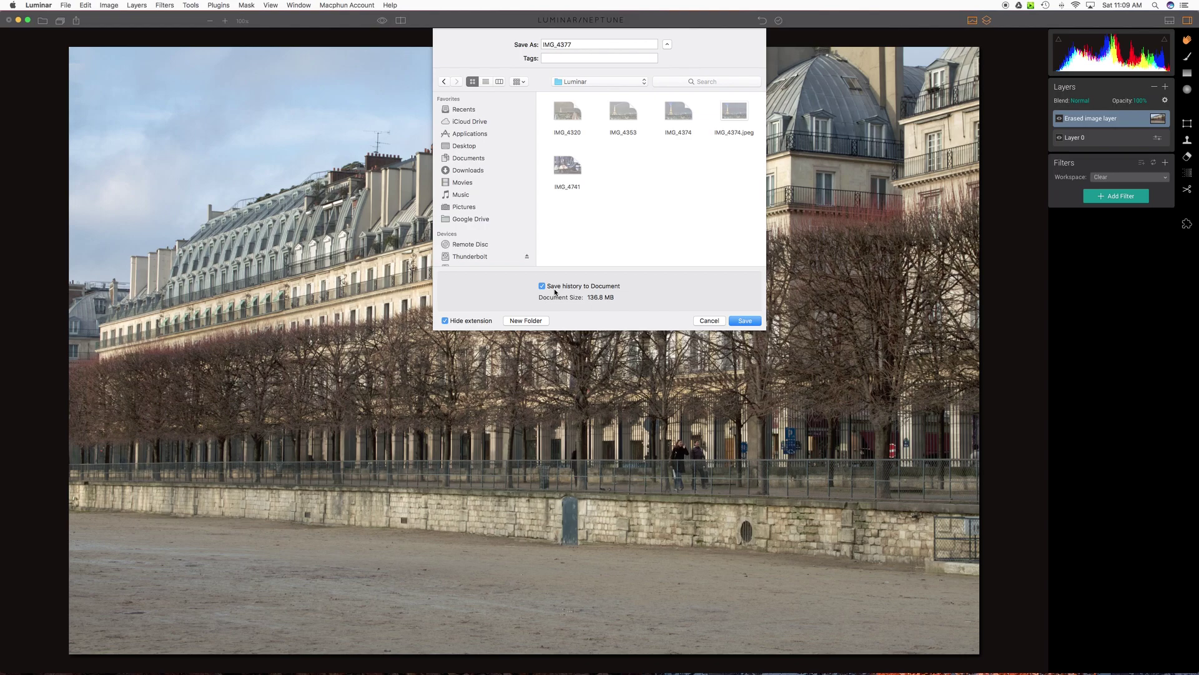
click(746, 320)
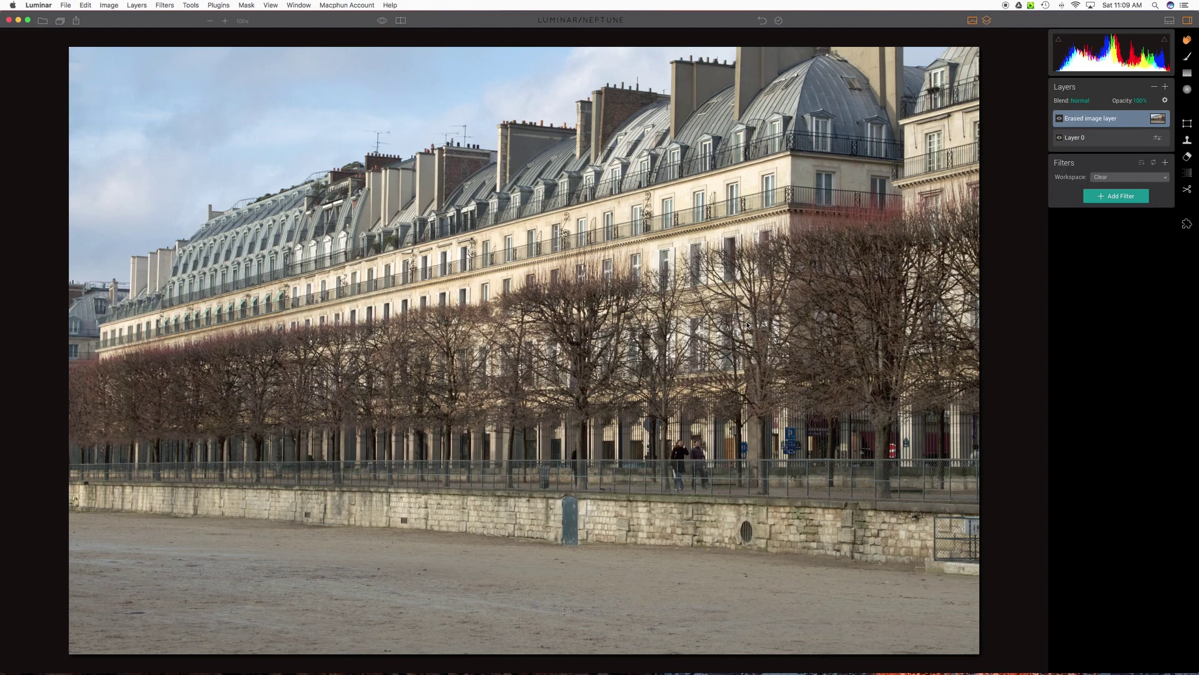
Export IMG_4377 as an original-size sRGB JPEG at maximum quality into Paris 1's exports folder.
click(65, 5)
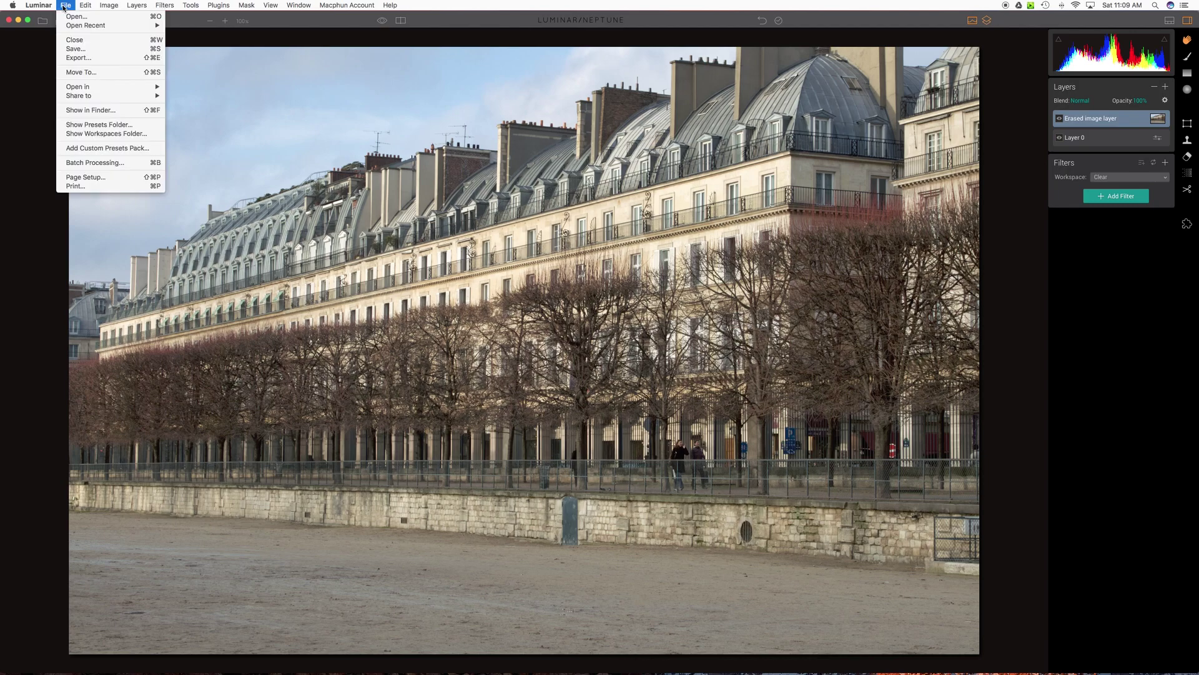
click(81, 59)
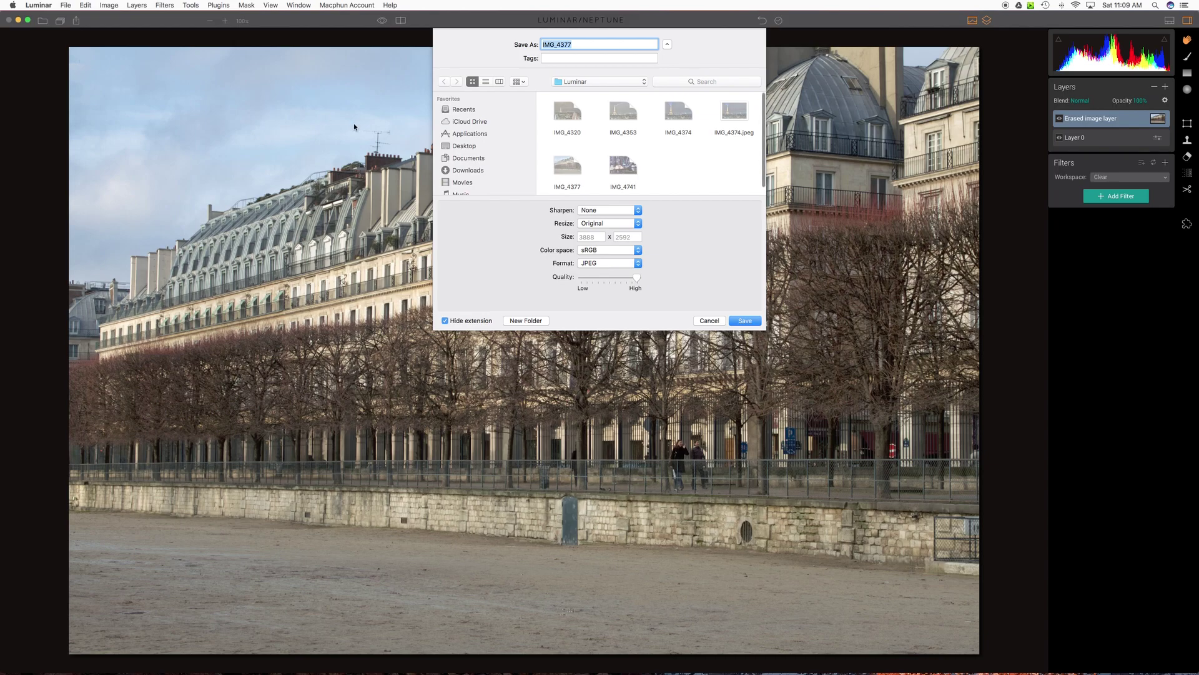
click(641, 82)
click(618, 91)
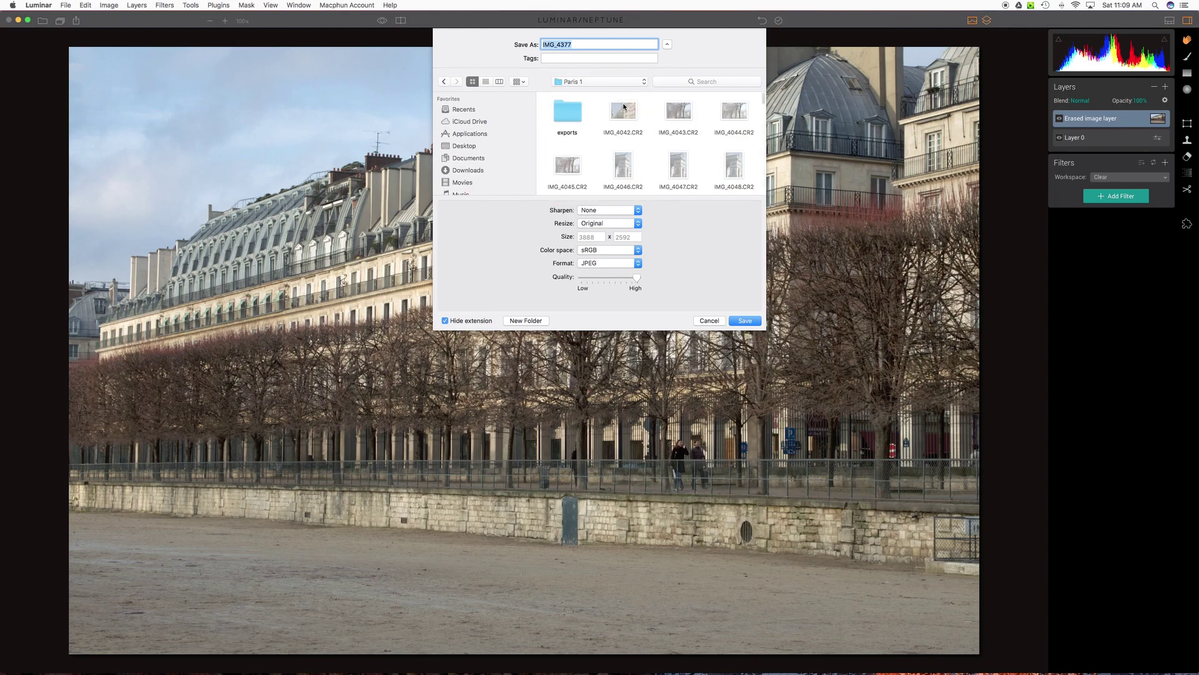
double_click(570, 116)
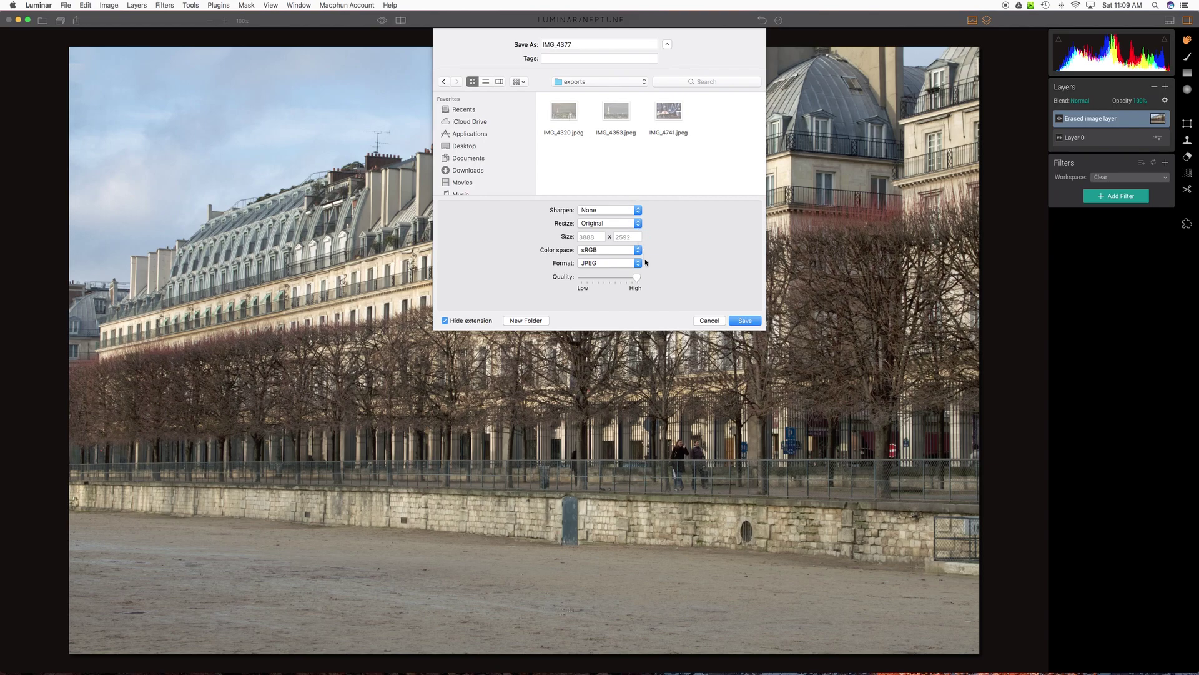
drag(636, 277, 640, 278)
click(745, 320)
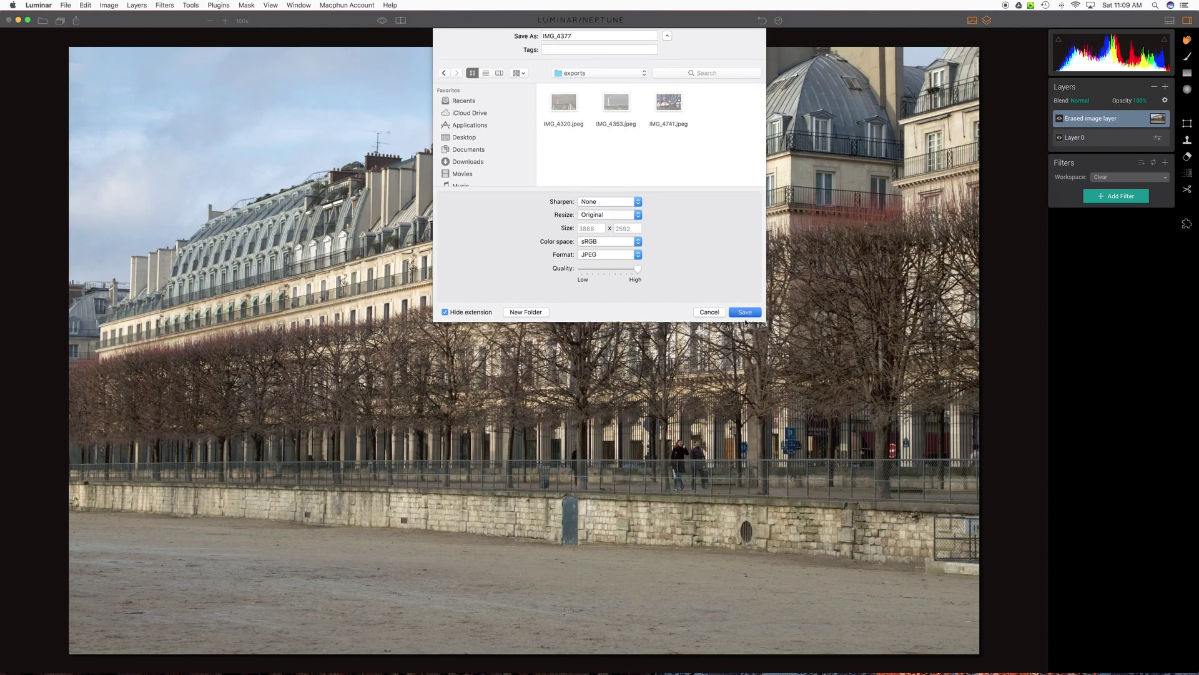